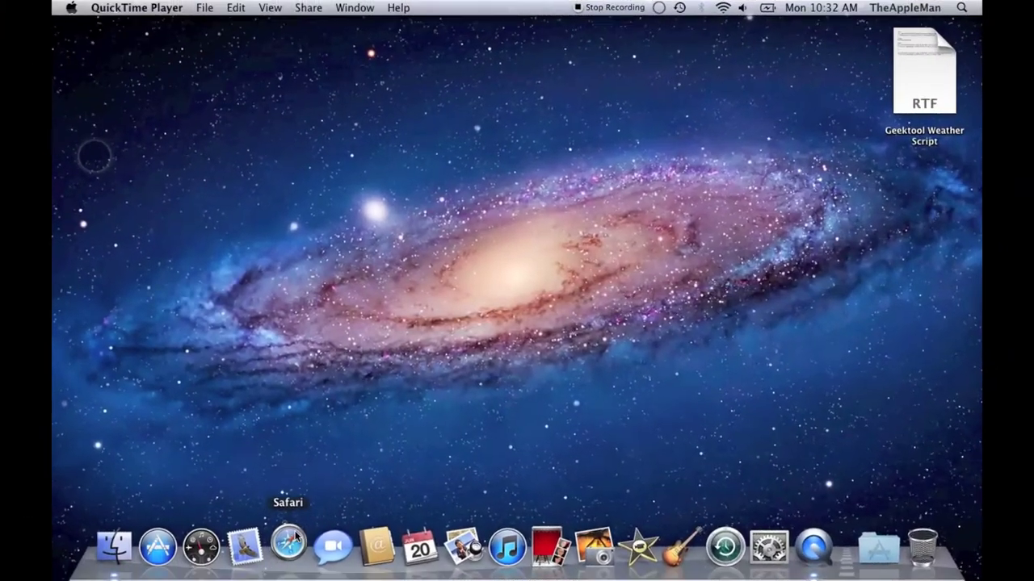
Open Safari, search Yahoo! for "new york city" and open the extended Yahoo! Weather forecast.
click(296, 536)
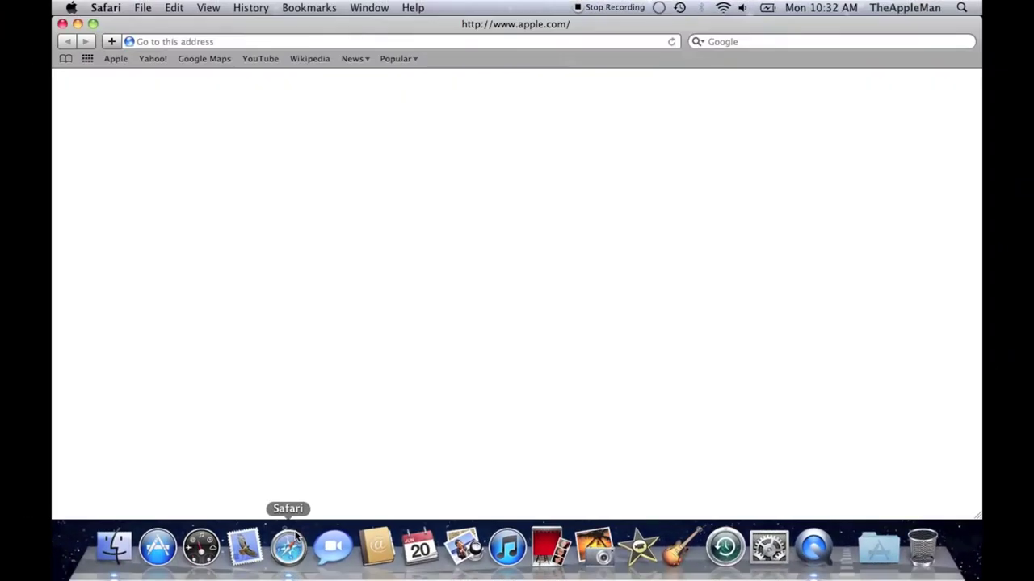
click(153, 59)
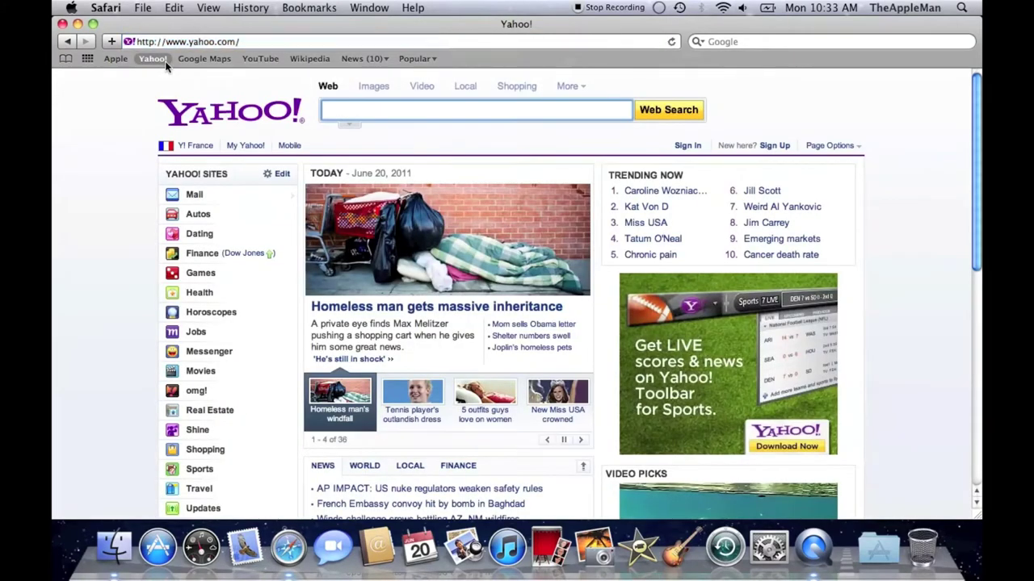
text(new y)
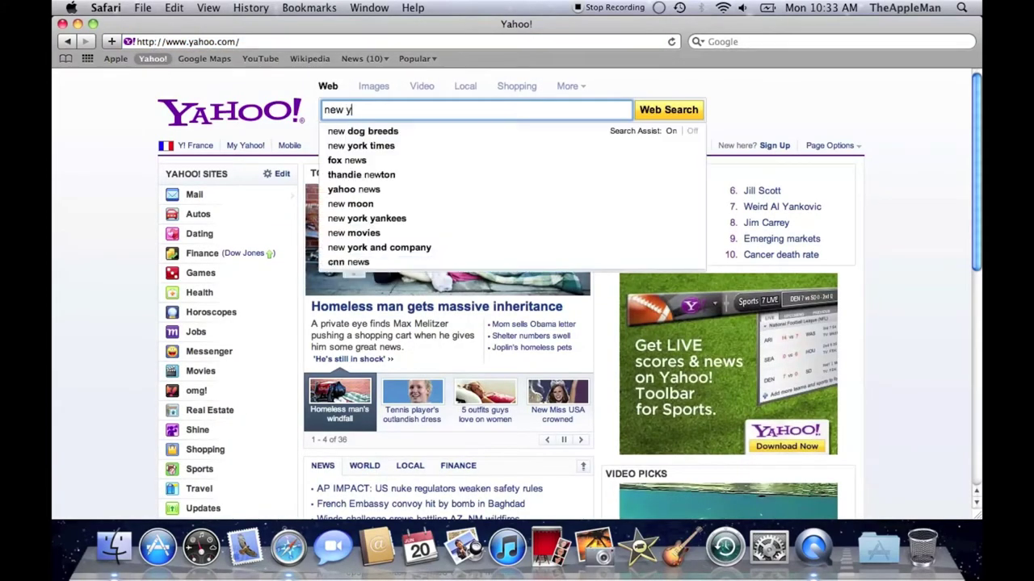
text(ork city)
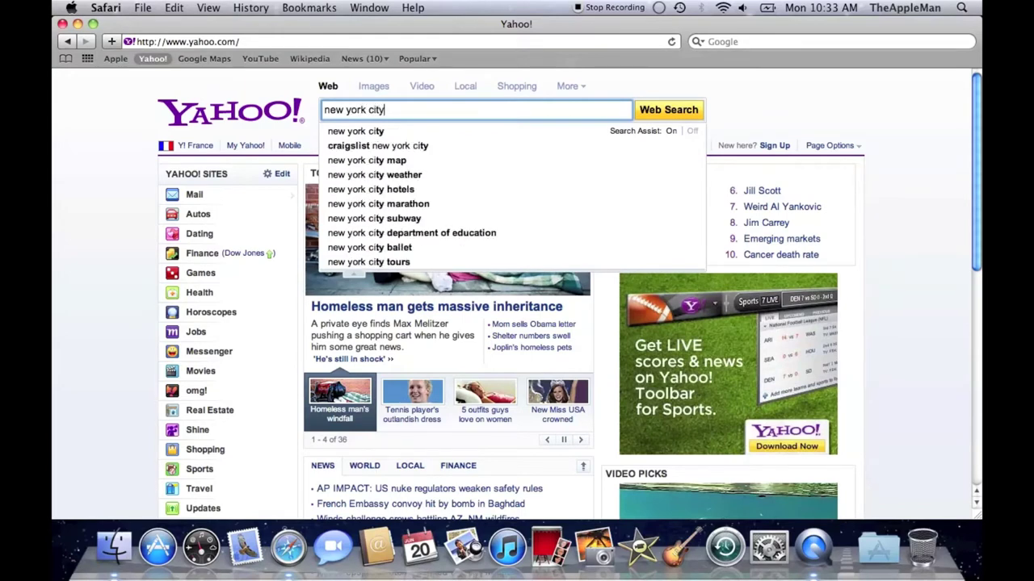
key(Return)
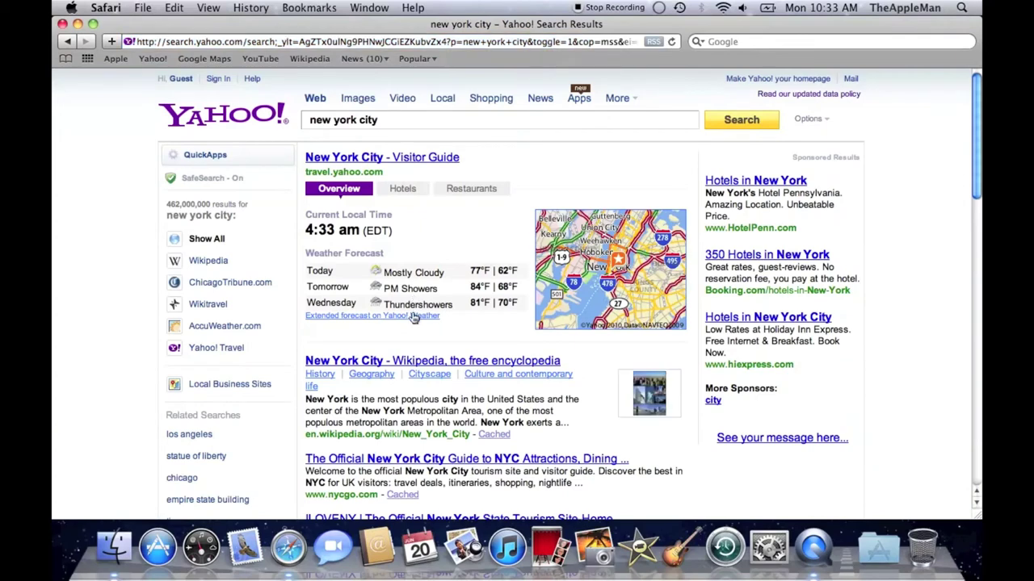
click(414, 317)
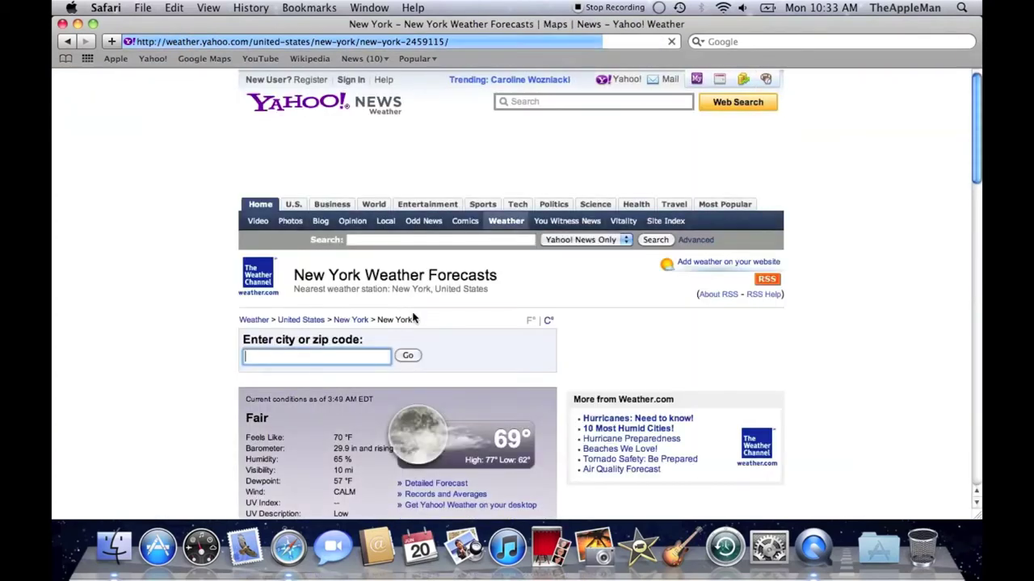
Copy the web address of the New York forecast page and minimize the browser window.
click(128, 45)
key(super+c)
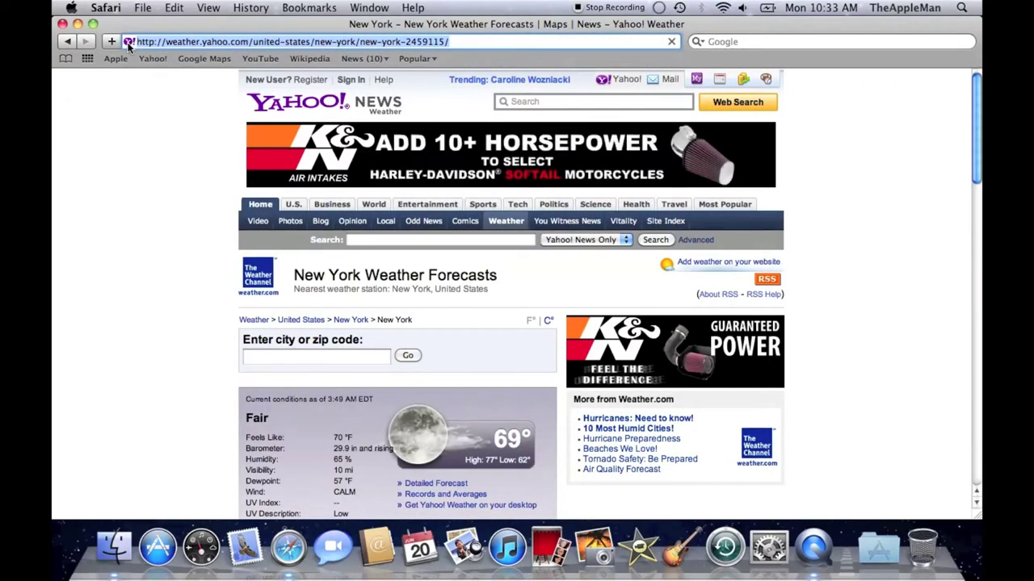
click(77, 24)
In the Geektool Weather Script file, replace MY LOCATION in the first shell command with the copied address, and copy the whole command.
double_click(930, 40)
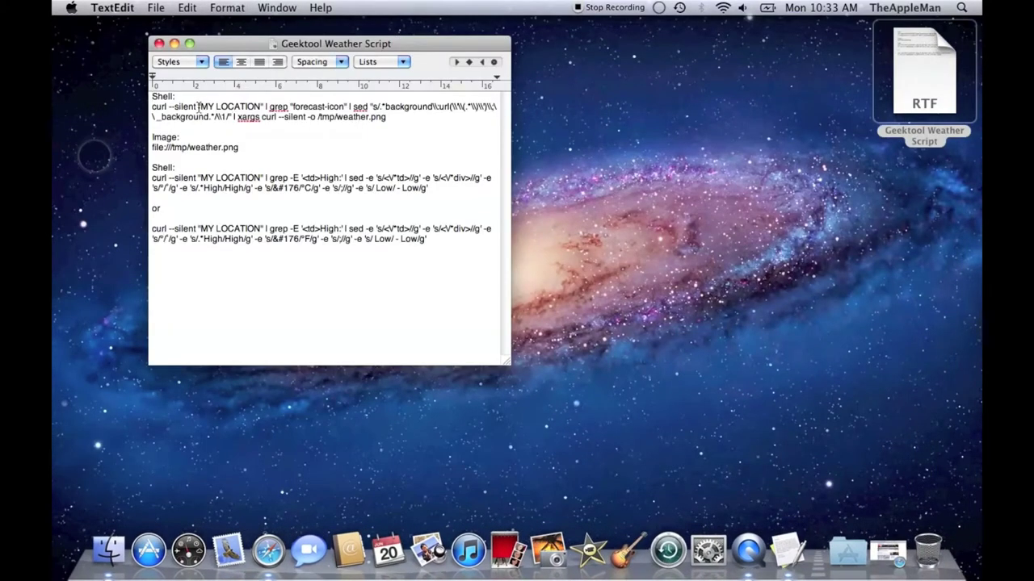
drag(202, 105, 260, 101)
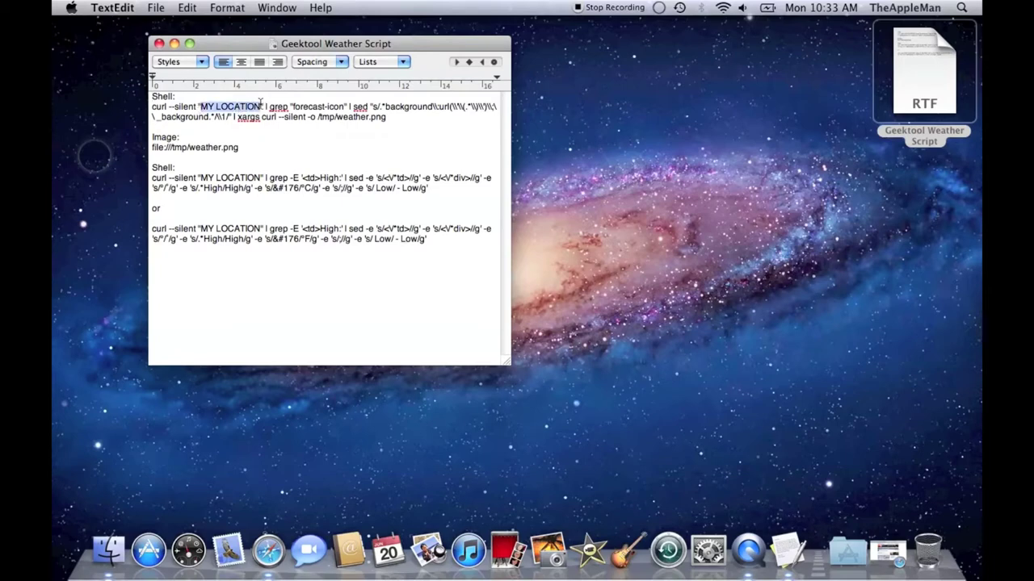
key(super+v)
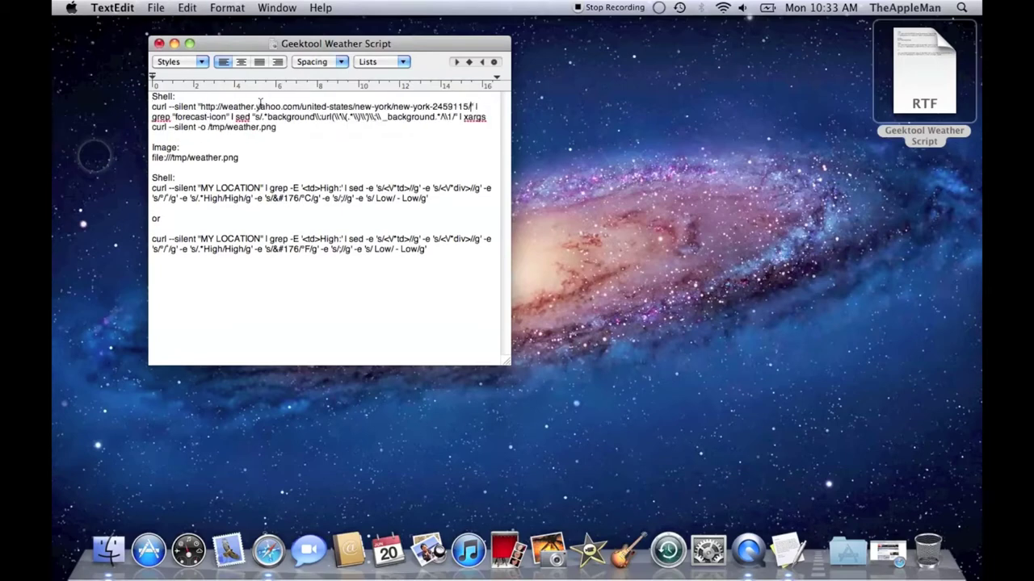
drag(278, 126, 151, 106)
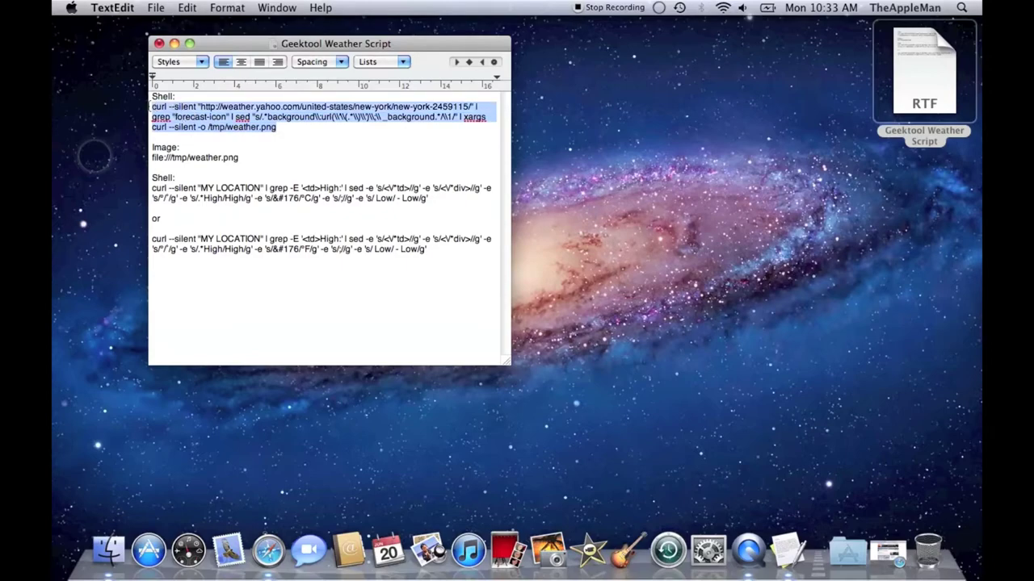
click(174, 43)
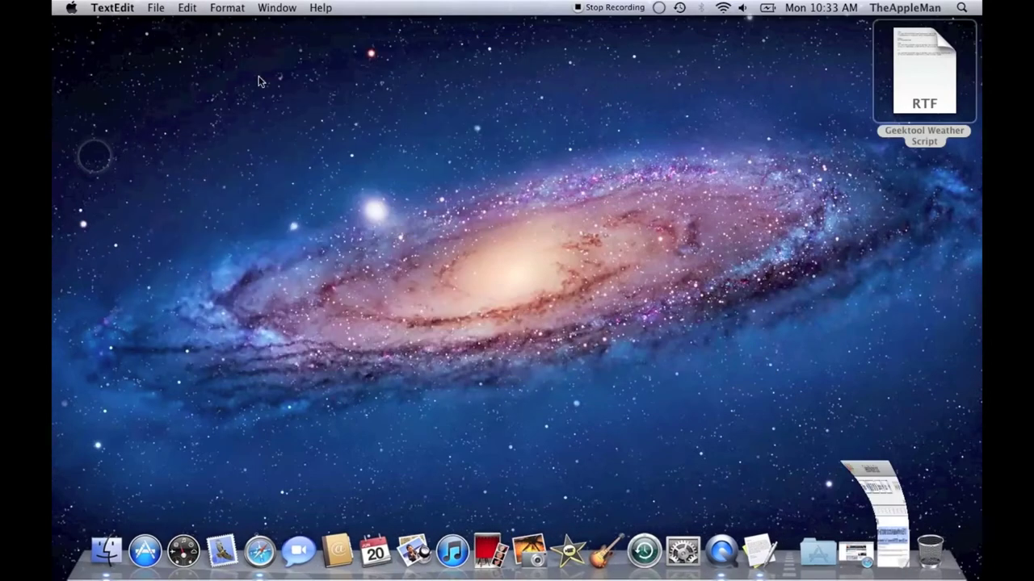
Open GeekTool in System Preferences and add a geeklet group named Weather.
click(680, 548)
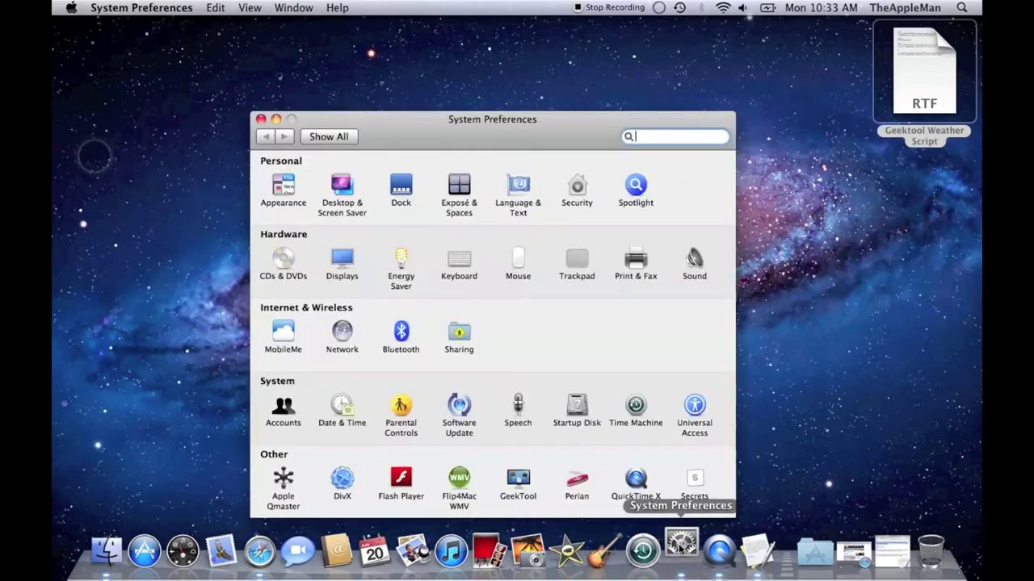
click(518, 480)
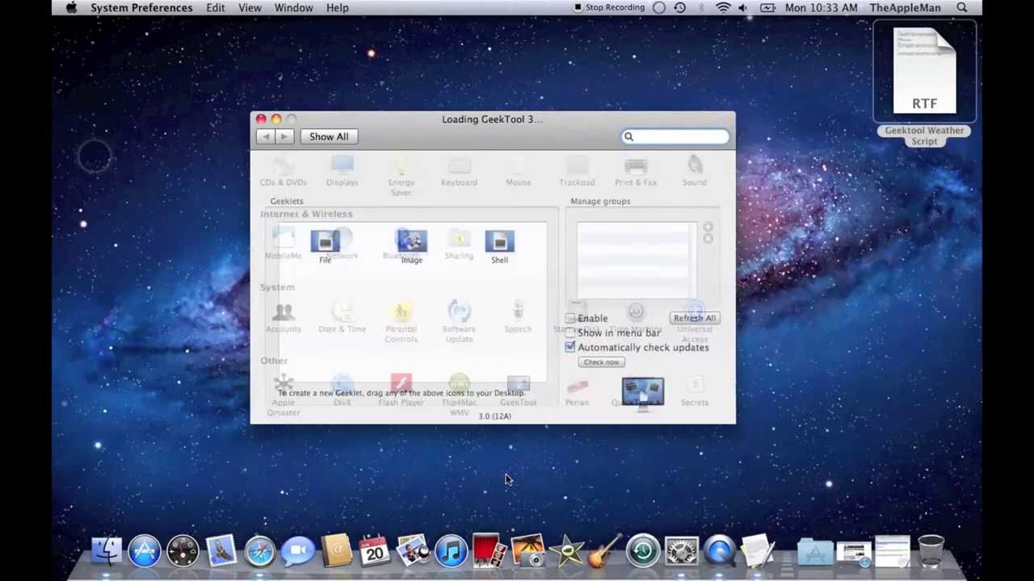
click(707, 186)
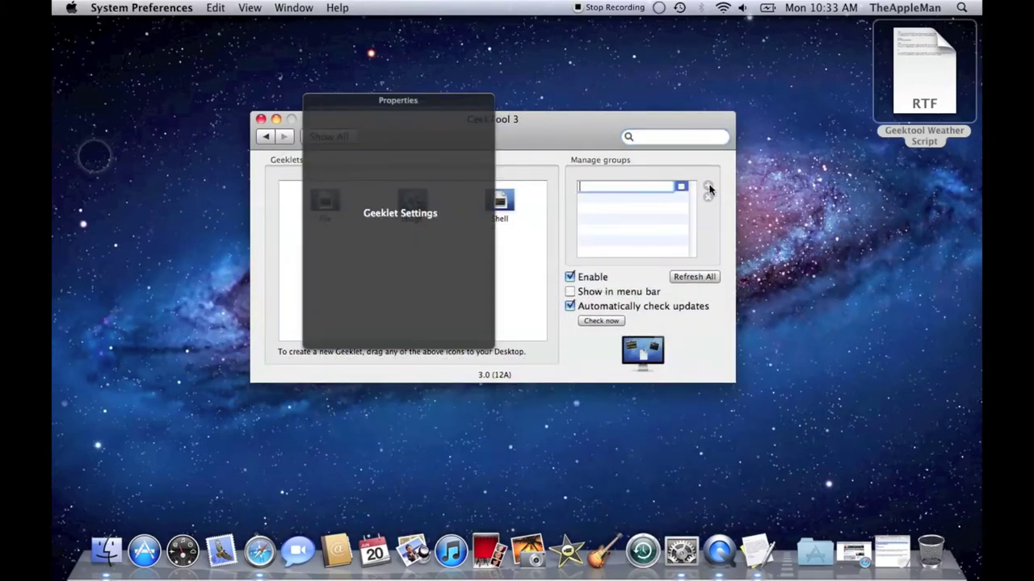
text(Weather)
key(Return)
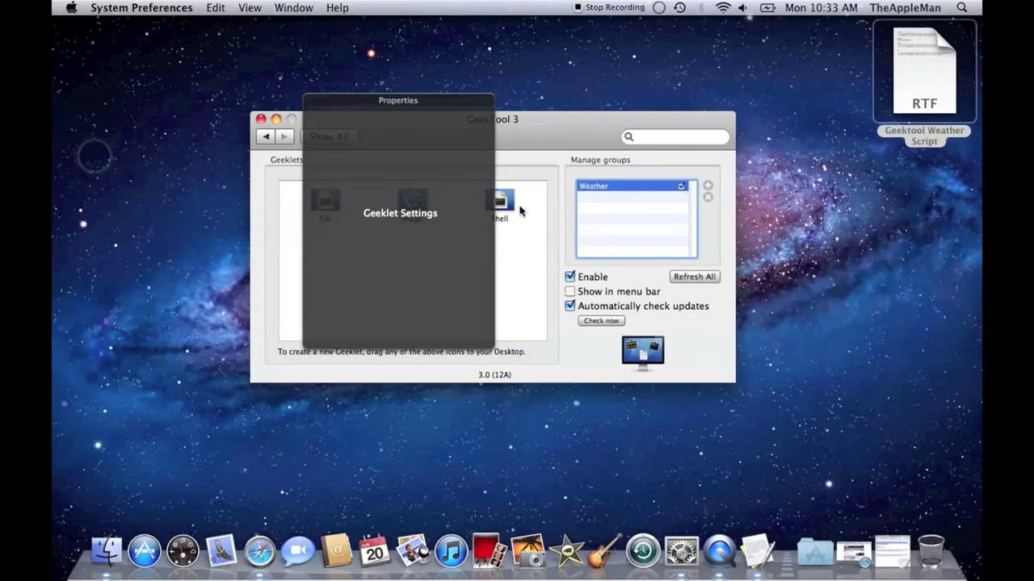
Create a Shell geeklet in the desktop's upper-left corner and save the copied weather icon command as its script.
drag(502, 204, 150, 71)
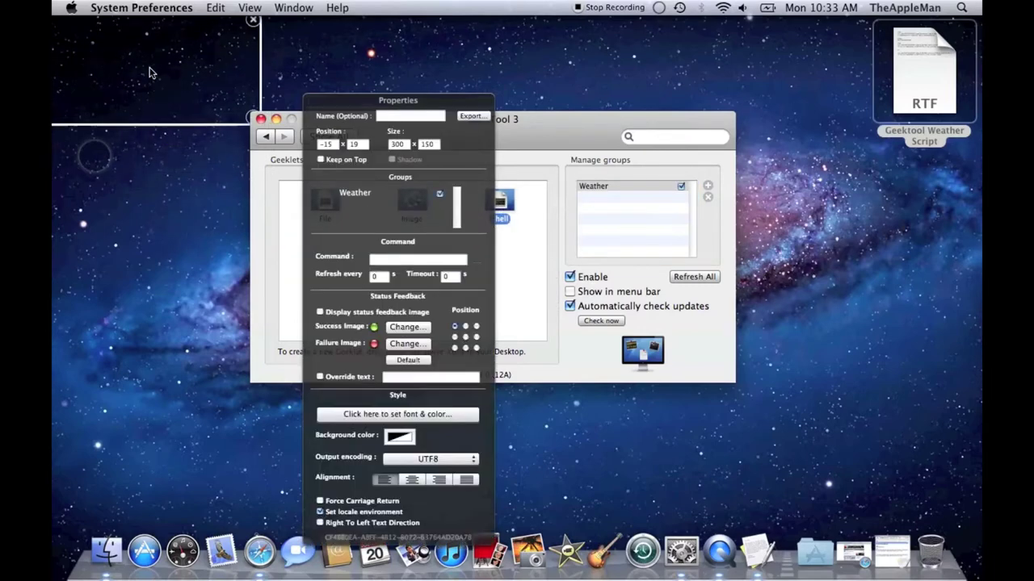
click(474, 258)
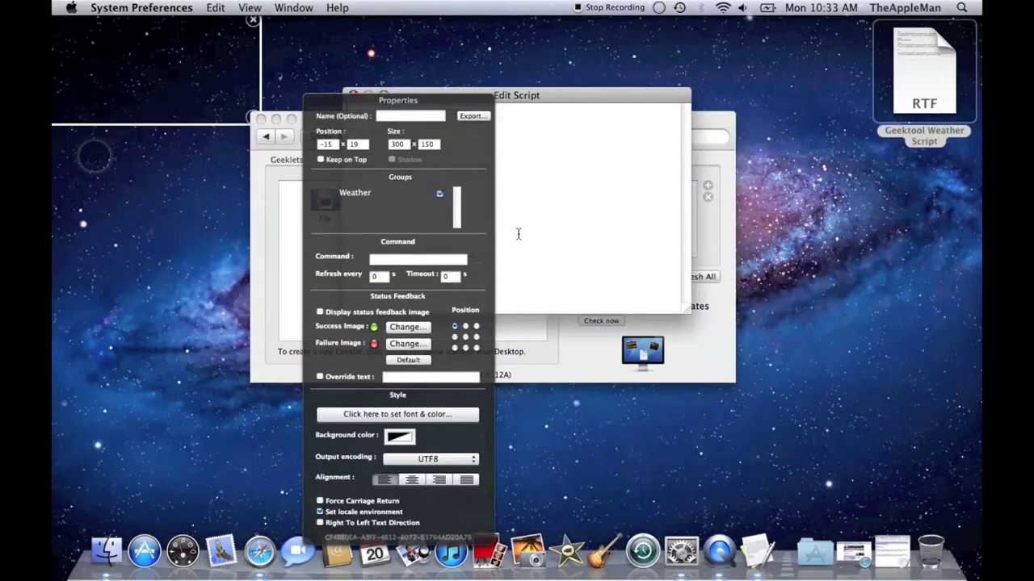
key(super+v)
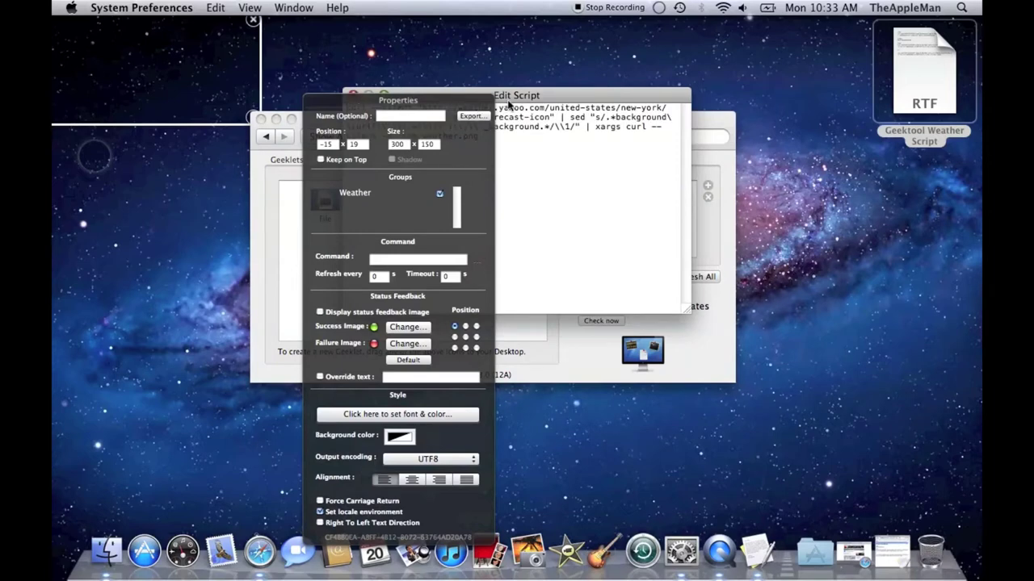
drag(508, 103, 681, 142)
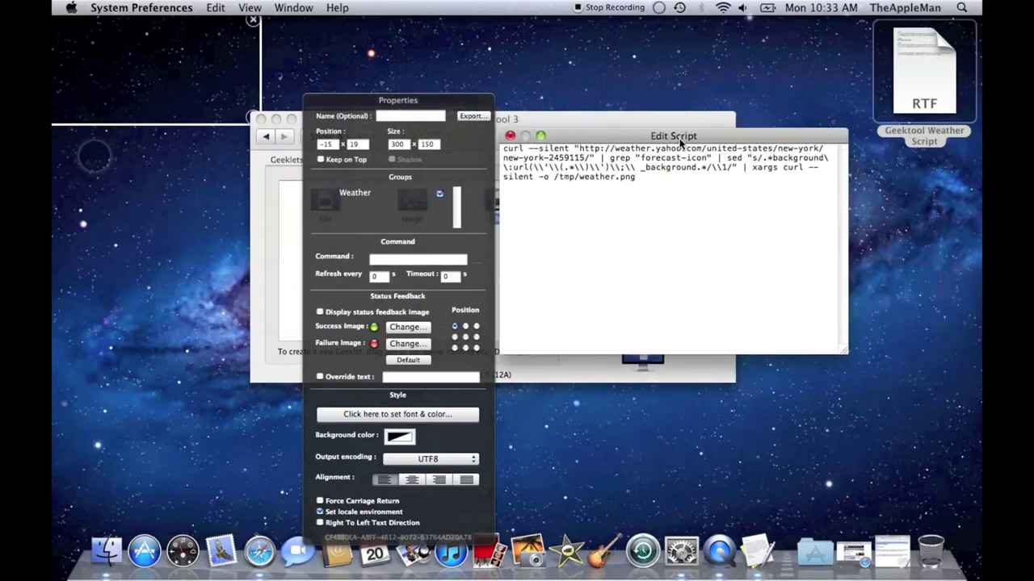
click(510, 135)
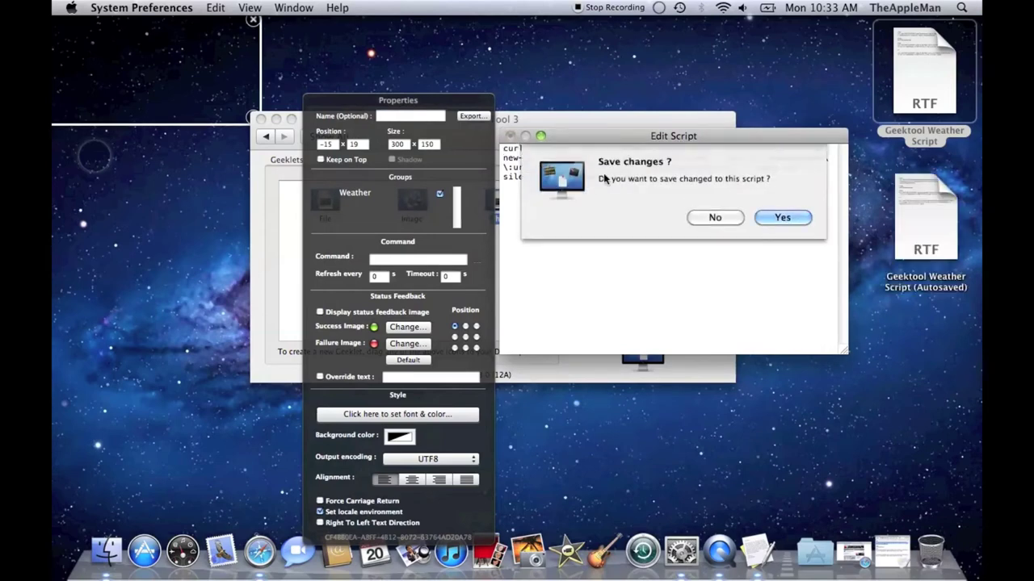
click(797, 217)
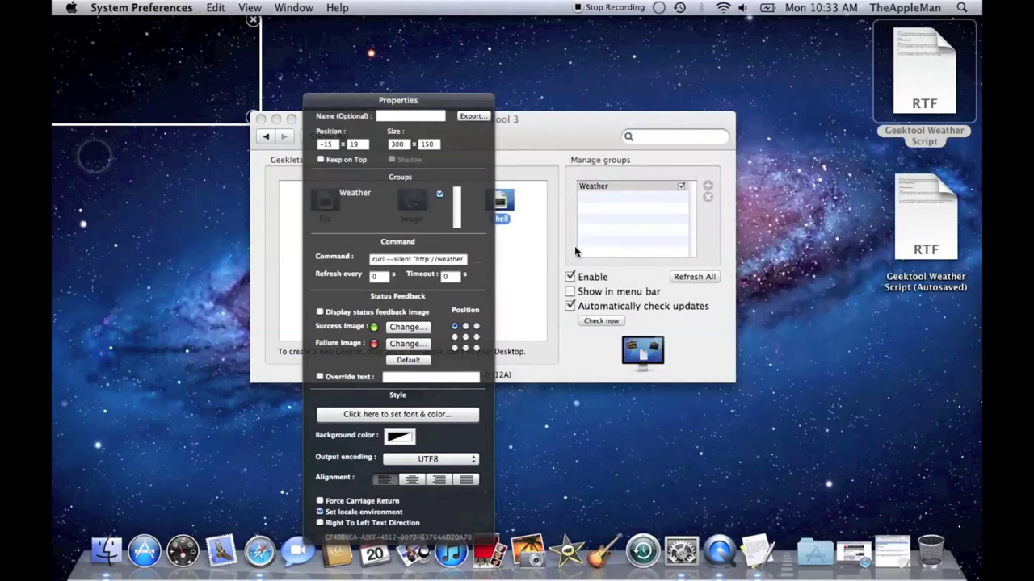
Set the Shell geeklet to refresh every 30 s.
click(376, 276)
text(30)
click(312, 233)
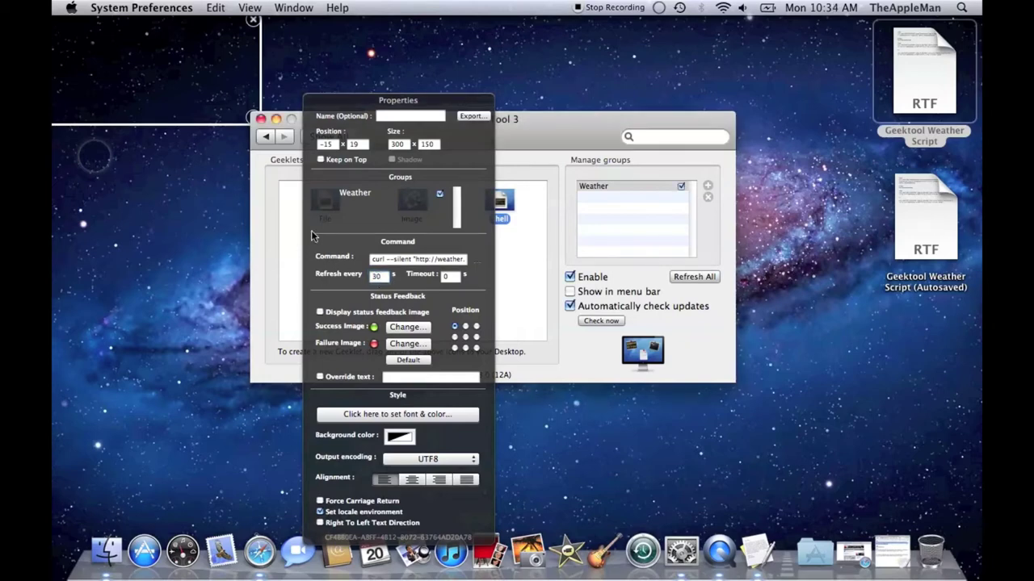
Copy the image path file:///tmp/weather.png from the Geektool Weather Script document and minimize the document.
click(890, 556)
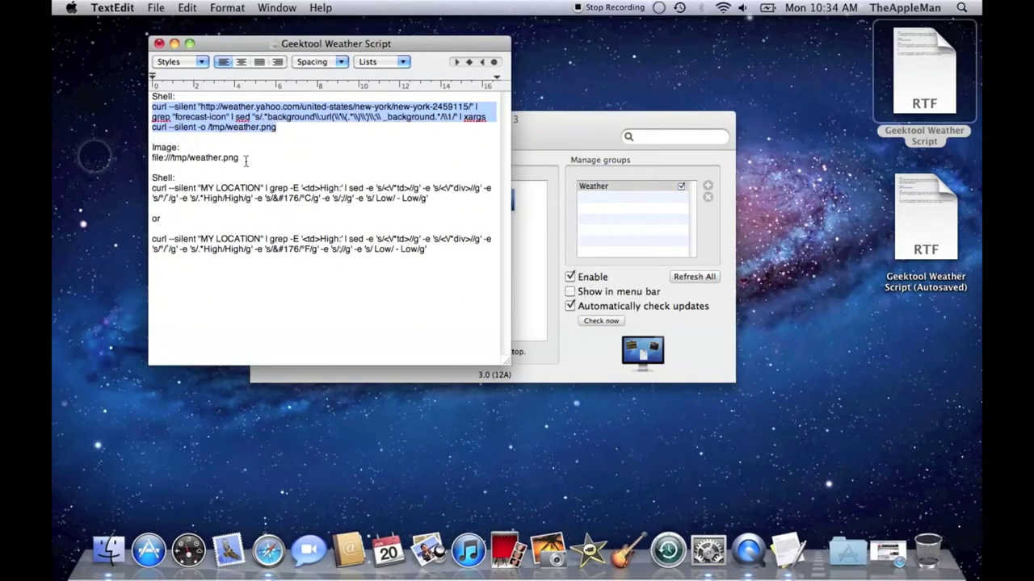
drag(240, 158, 153, 162)
key(super+c)
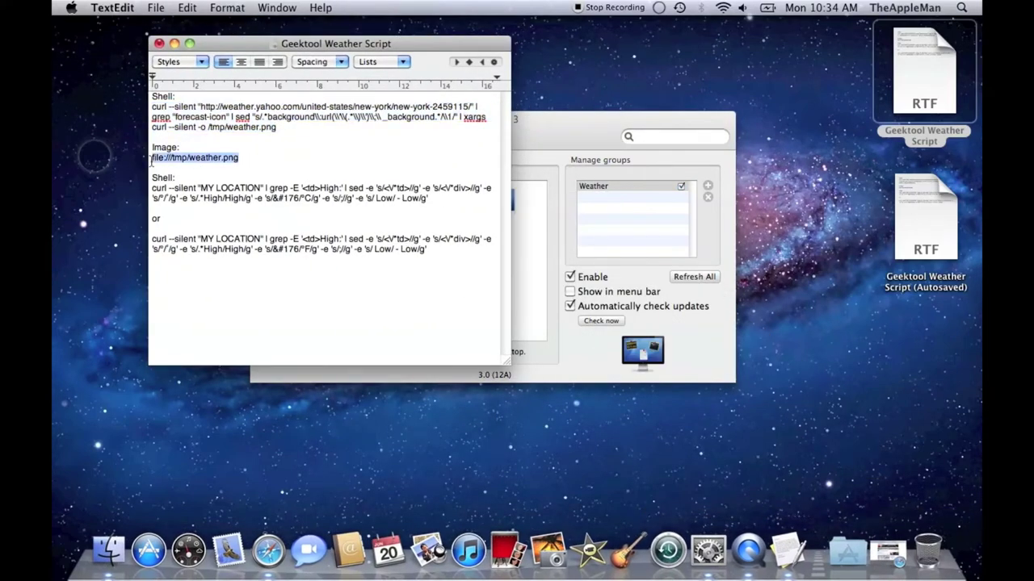
click(174, 44)
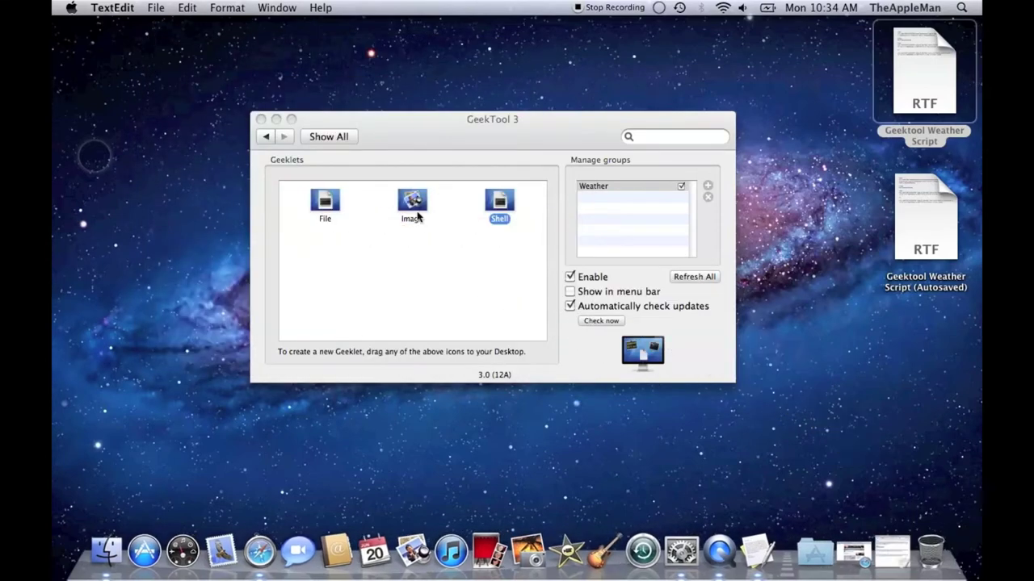
Create an Image geeklet in the desktop's upper-left area and set its URL to file:///tmp/weather.png.
click(484, 199)
drag(424, 80, 578, 65)
drag(409, 221, 152, 113)
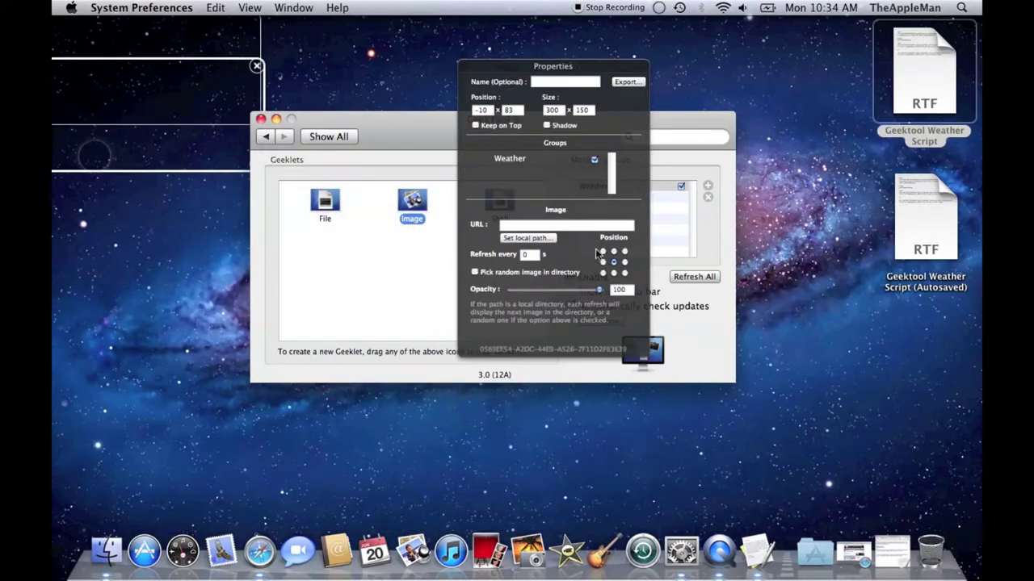
click(584, 220)
click(583, 225)
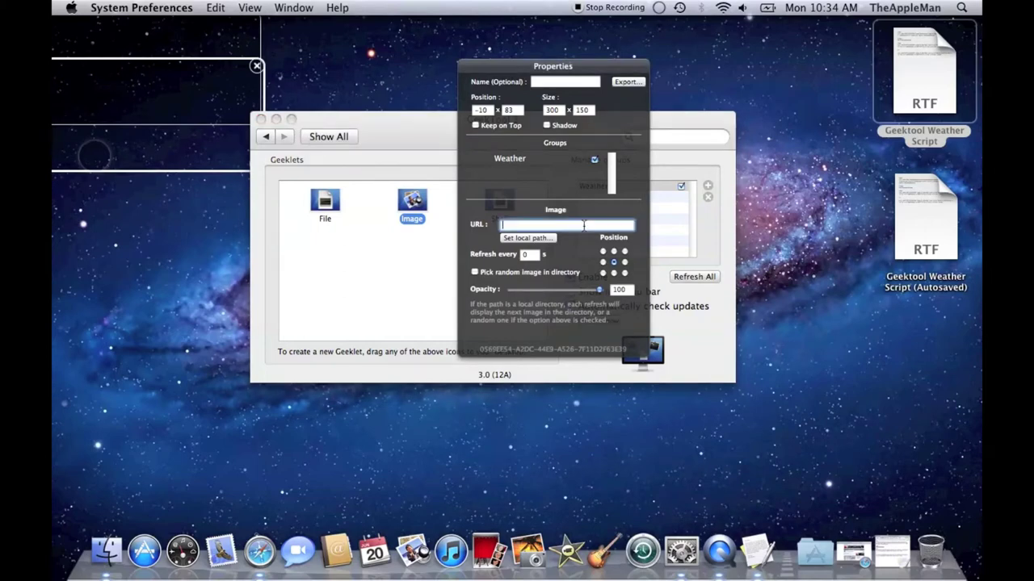
key(super+v)
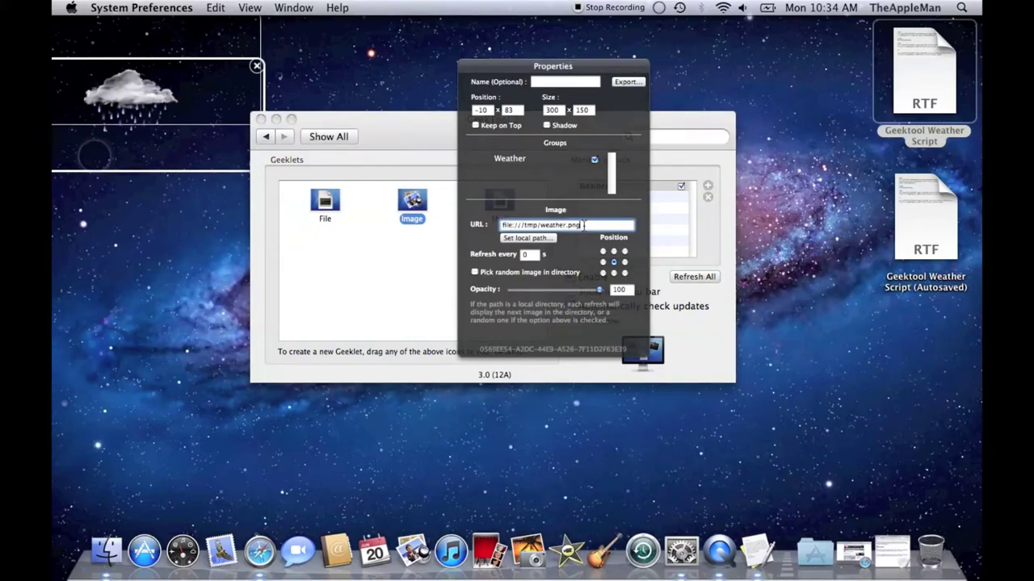
Move the weather Image geeklet up to about -11 x 32 and open its refresh interval for editing.
drag(129, 102, 128, 61)
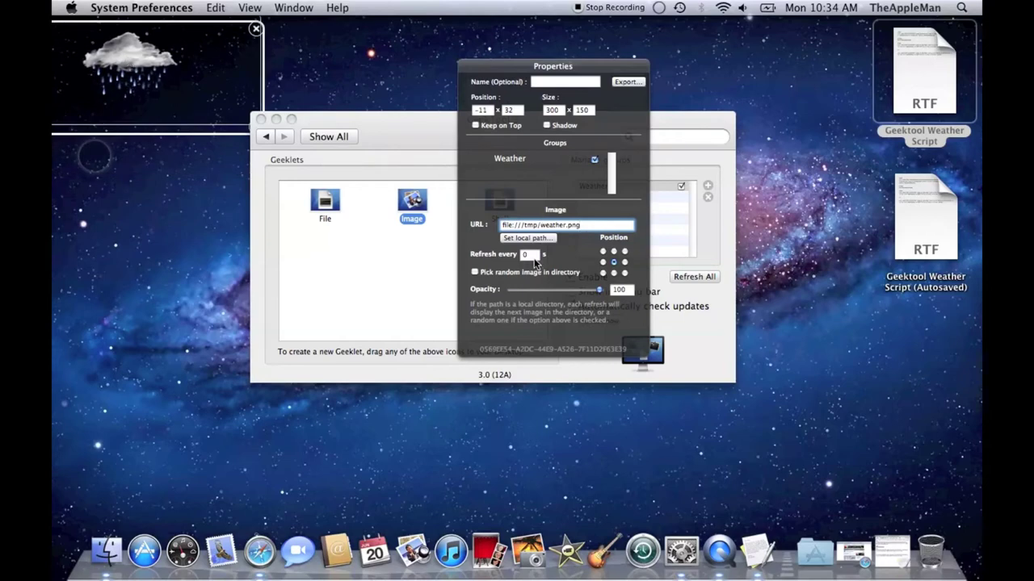
click(529, 255)
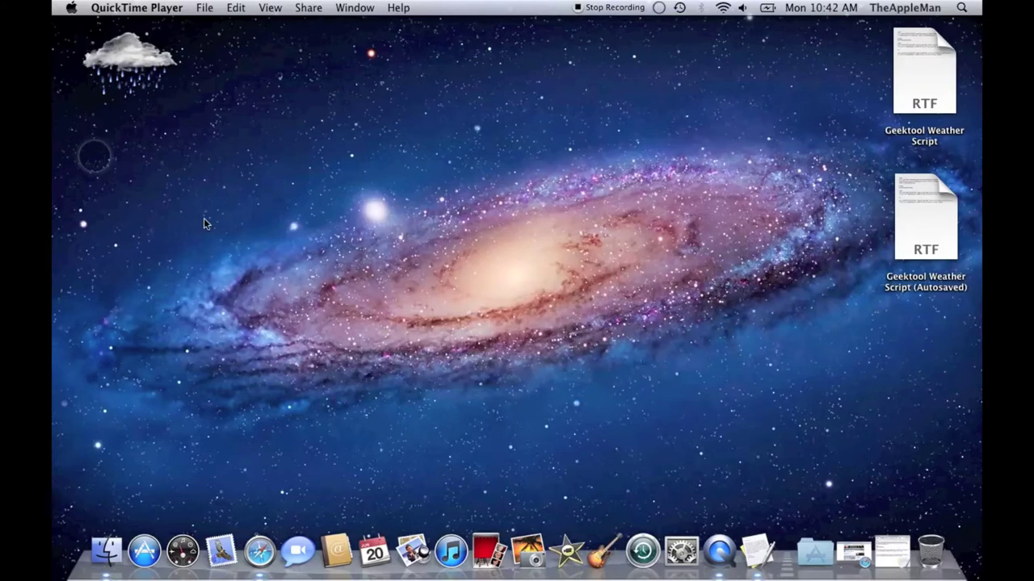
Switch back to Safari, copy the New York forecast page's address again and minimize the window.
click(257, 549)
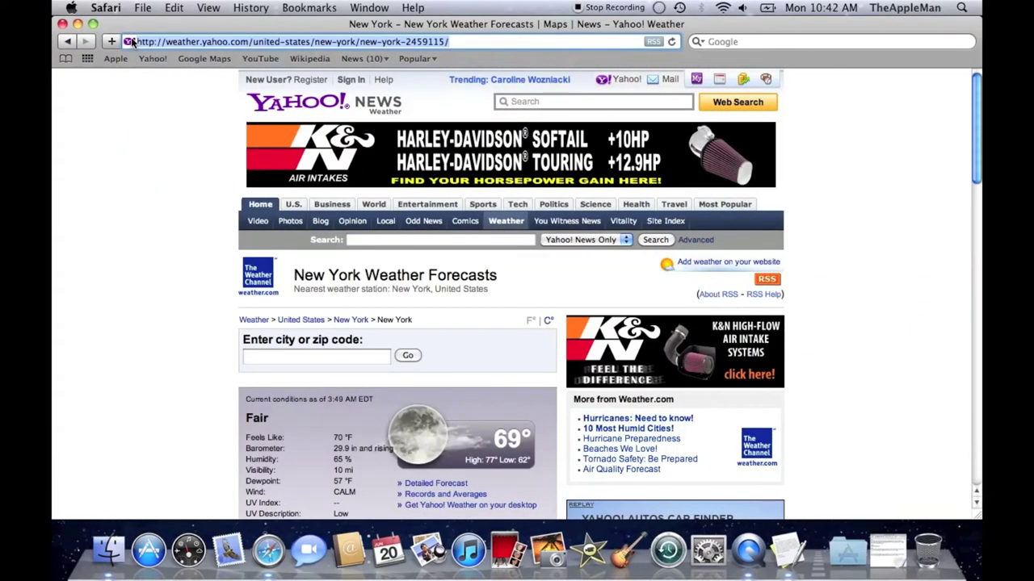
key(super+c)
click(78, 24)
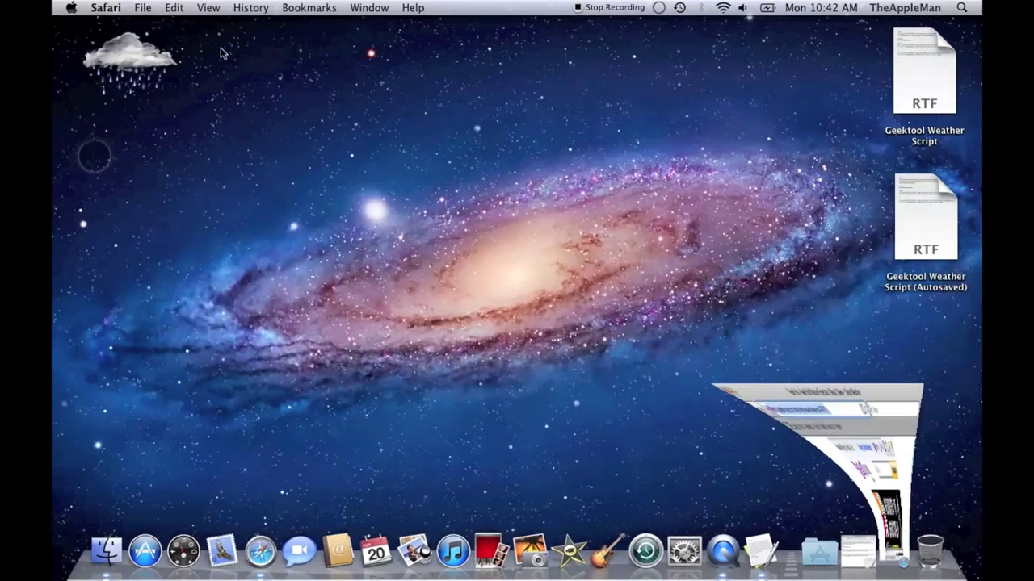
In the Geektool Weather Script document, replace MY LOCATION in the °F command with the copied forecast address, copy that command and minimize the document.
double_click(925, 91)
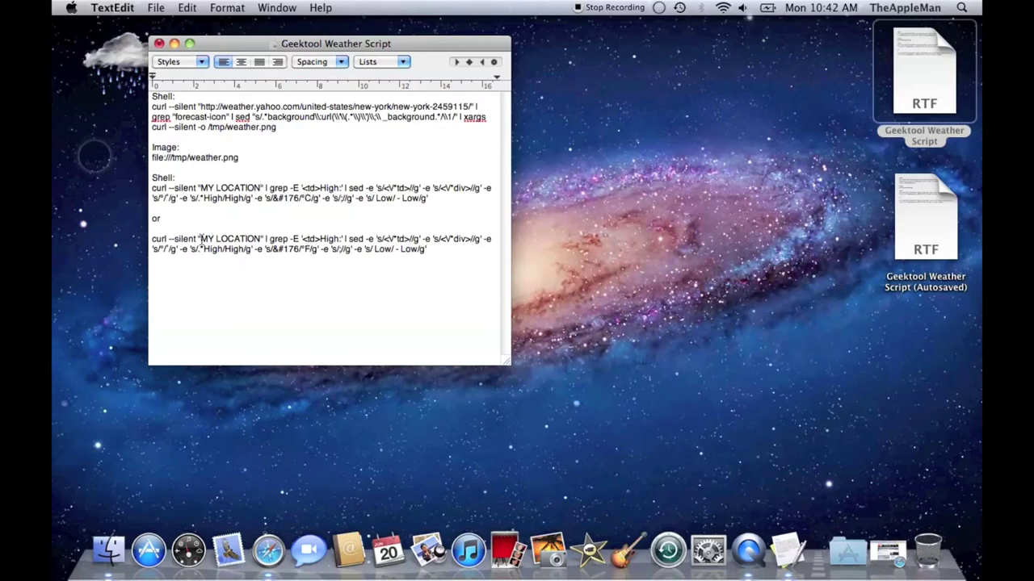
drag(201, 239, 260, 241)
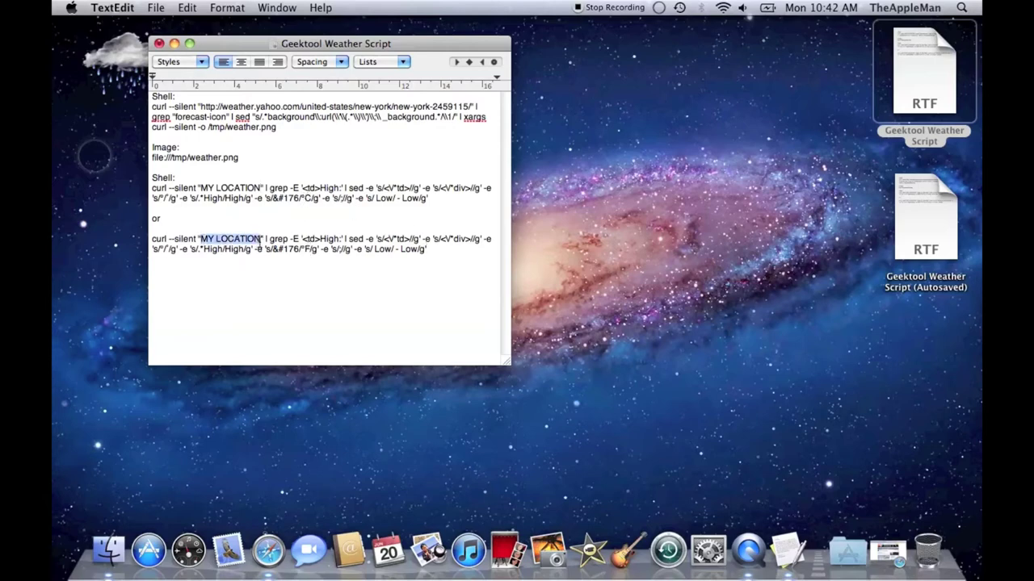
key(super+v)
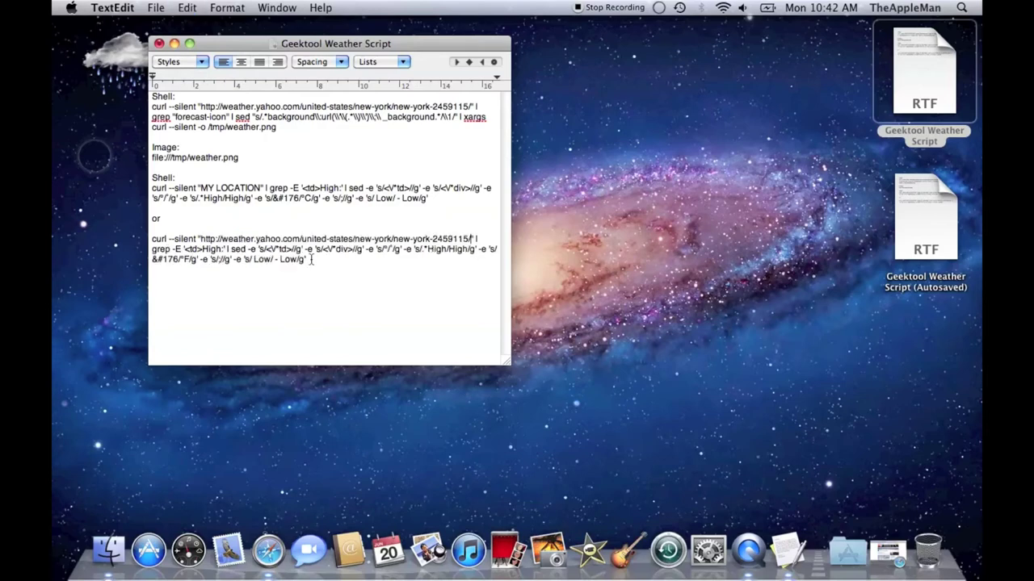
drag(305, 260, 149, 239)
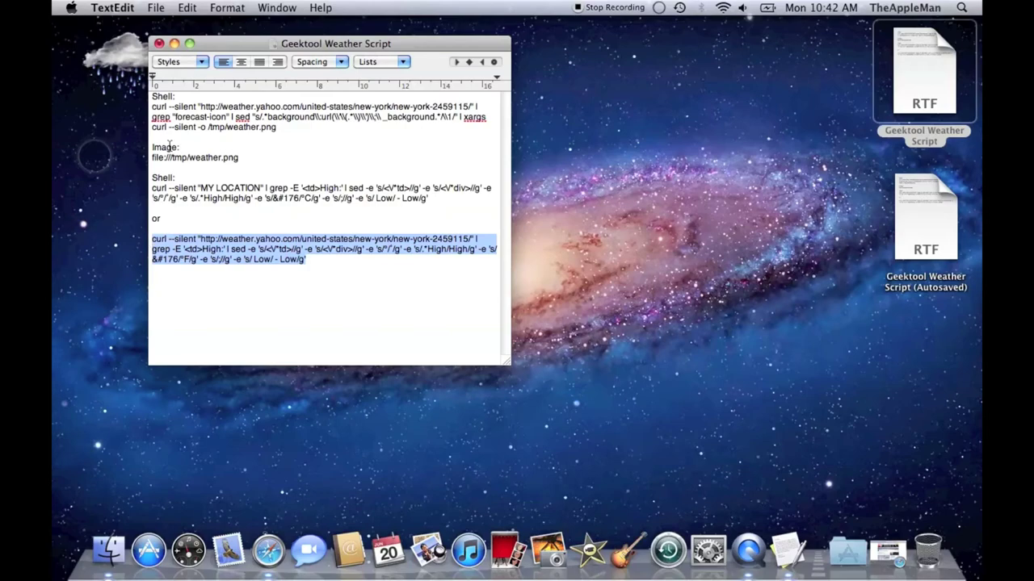
click(174, 43)
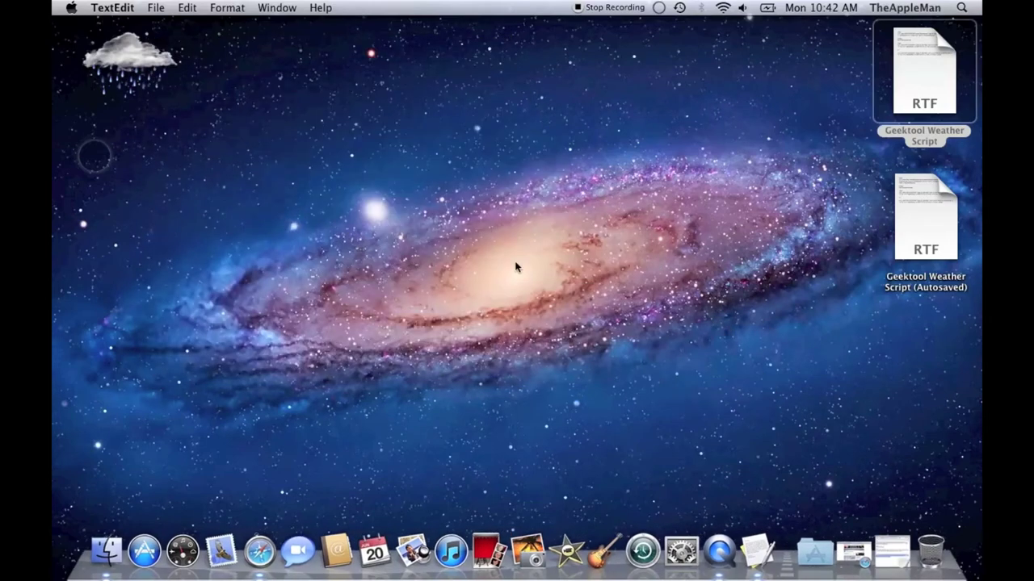
Open the GeekTool pane in System Preferences and create a Shell geeklet below the weather icon at about 3 x 131.
click(681, 552)
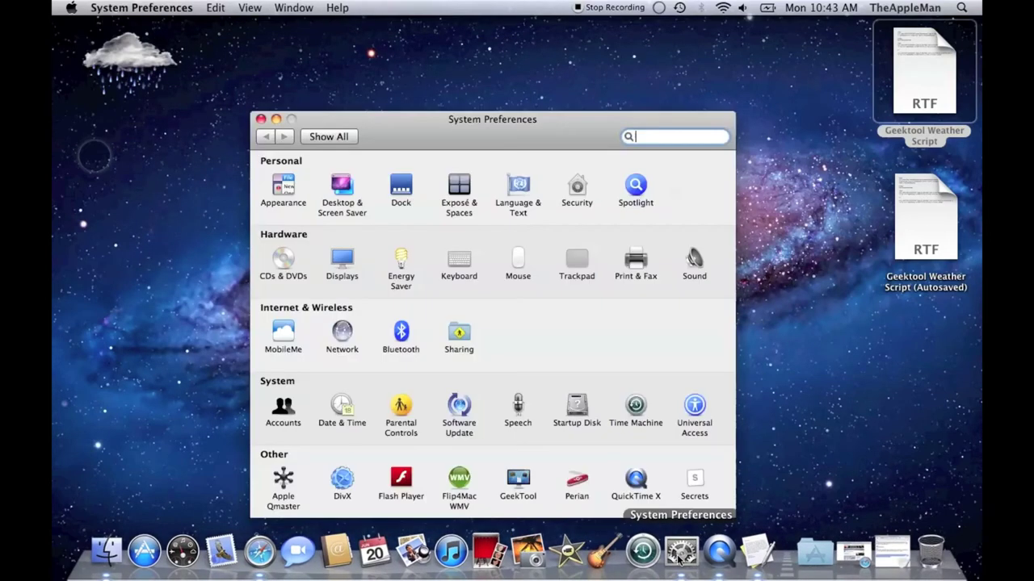
click(529, 483)
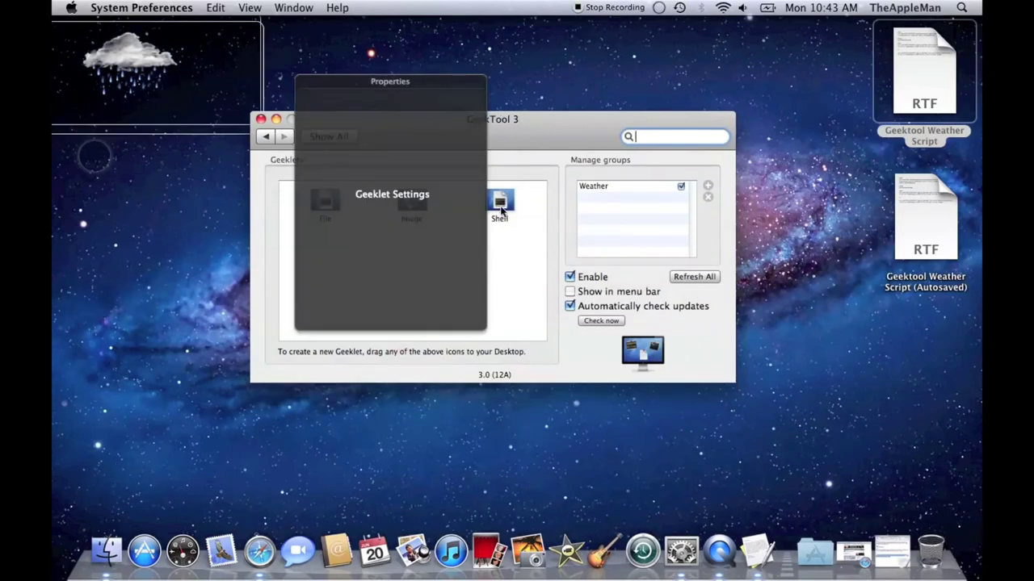
drag(500, 209, 162, 153)
Paste the copied high/low temperature command as the Shell geeklet's script and set its refresh interval to 30 seconds.
click(467, 242)
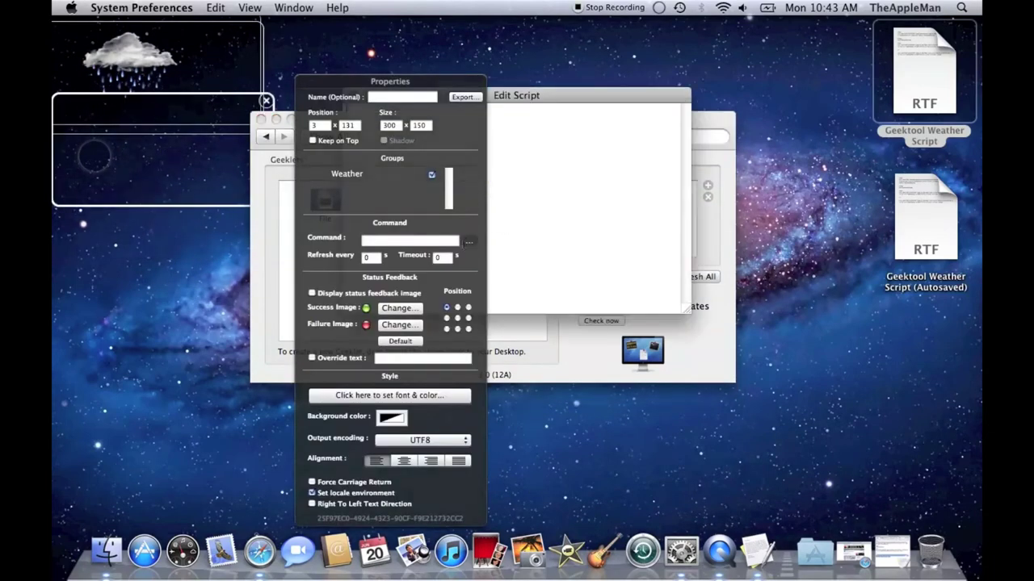
key(super+v)
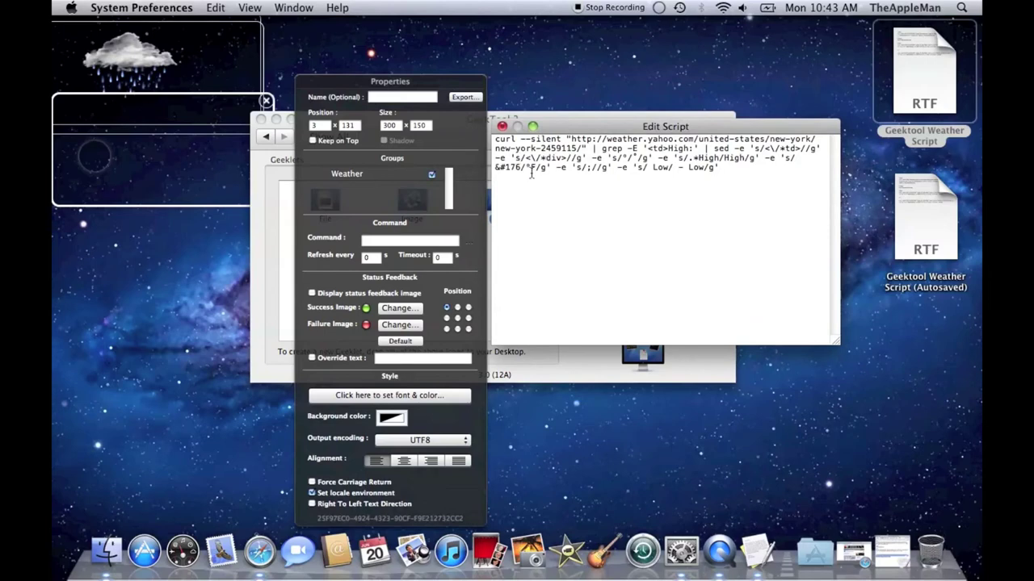
drag(529, 168, 541, 168)
click(501, 126)
click(769, 207)
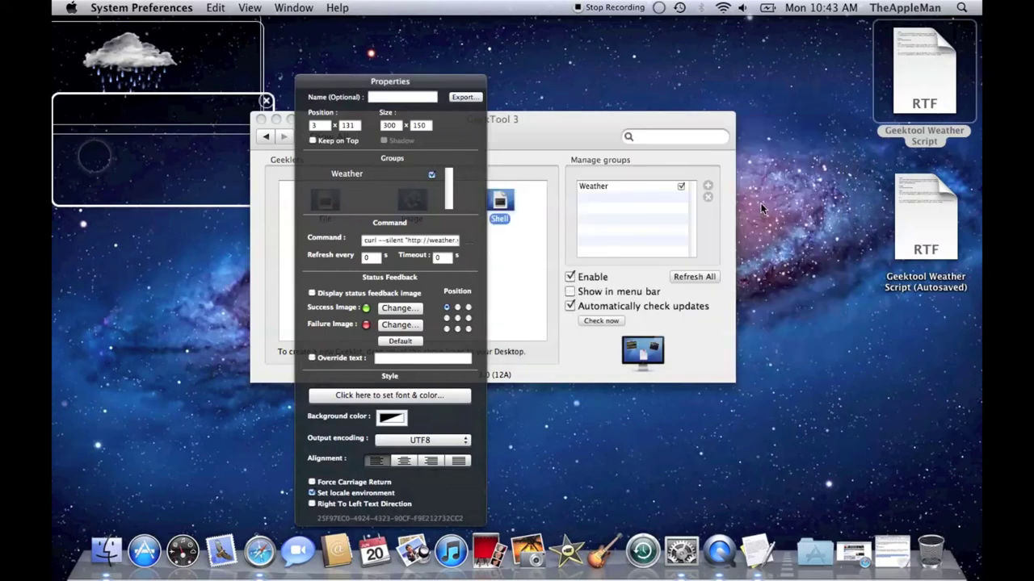
click(371, 257)
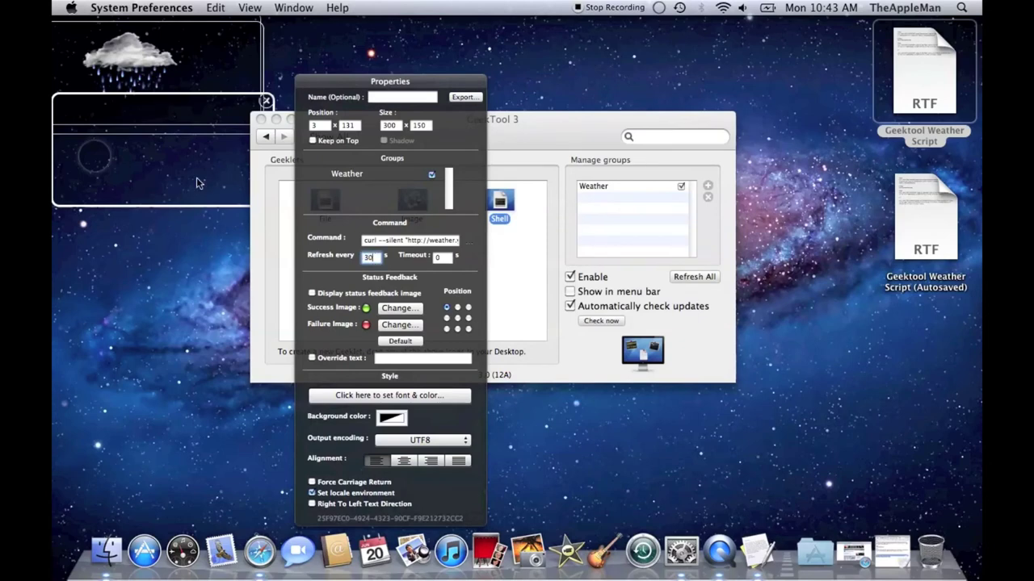
Move the Shell geeklet down to about -5 x 214 and set its text to size 18 in white.
drag(200, 180, 191, 243)
click(407, 396)
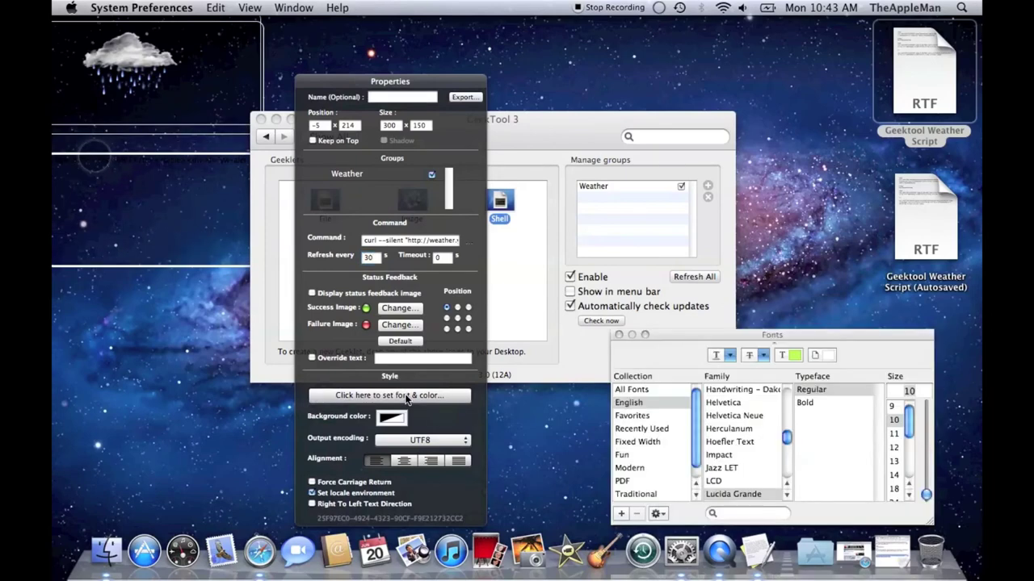
click(894, 488)
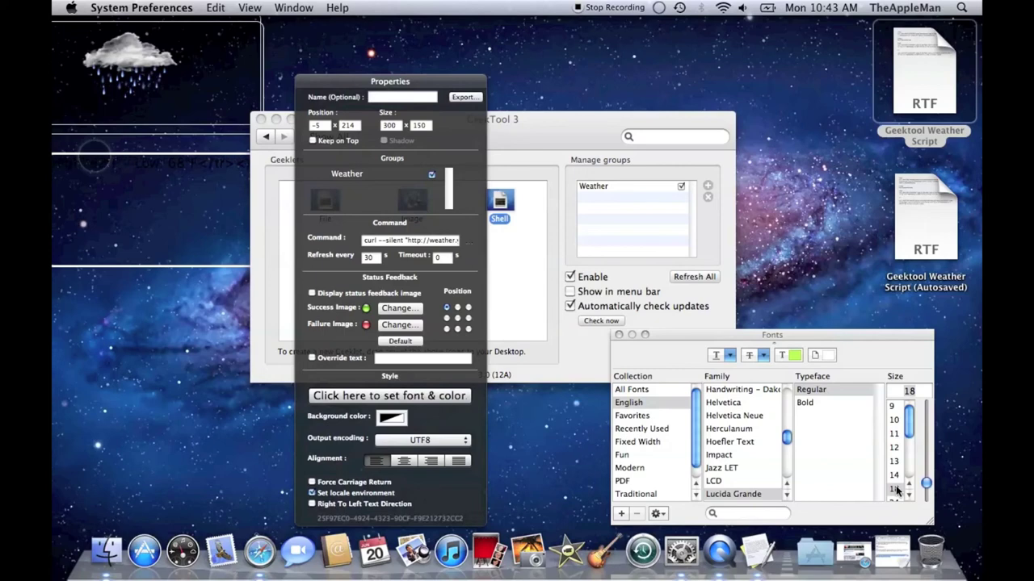
click(798, 361)
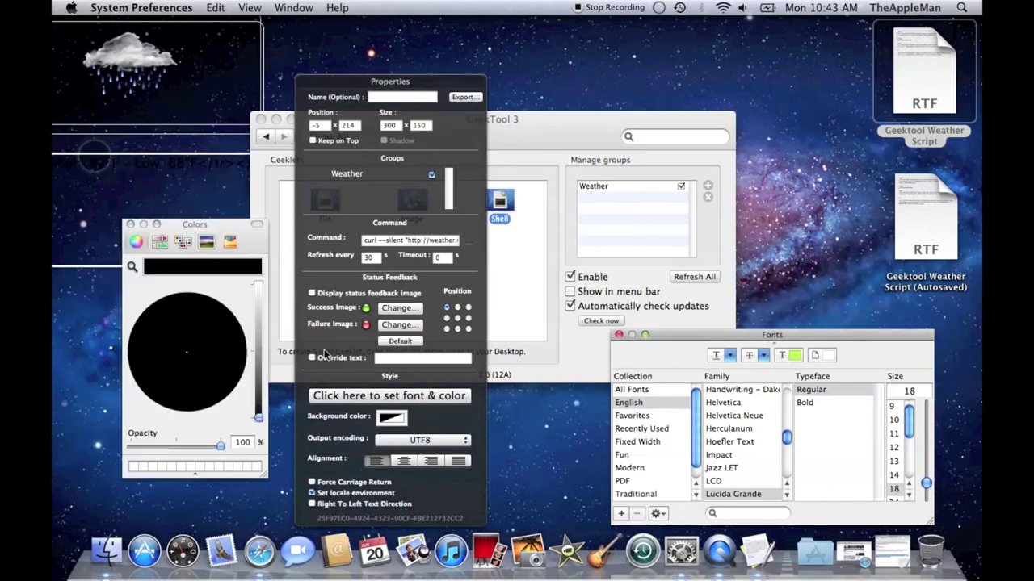
drag(258, 417, 257, 281)
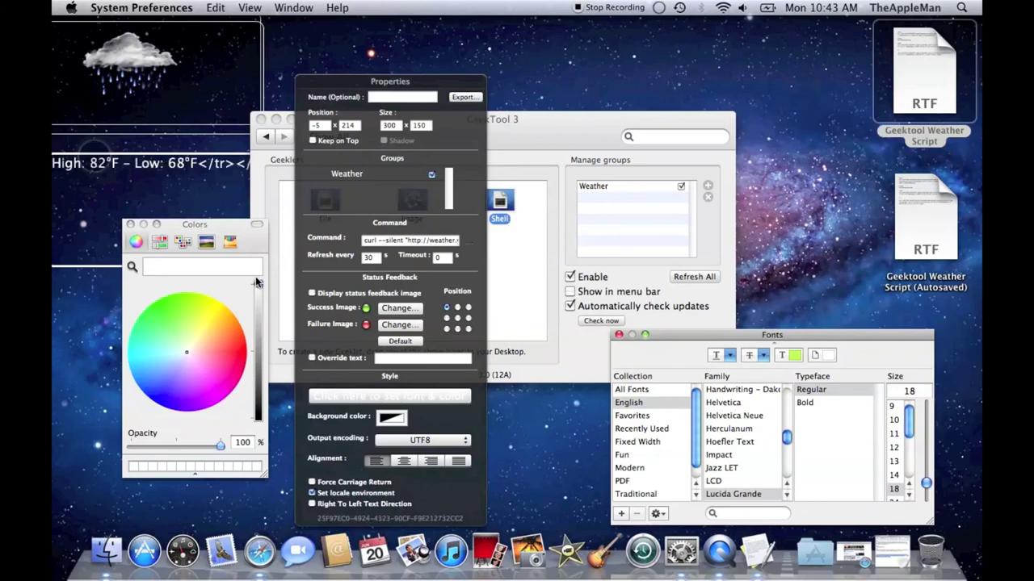
click(130, 224)
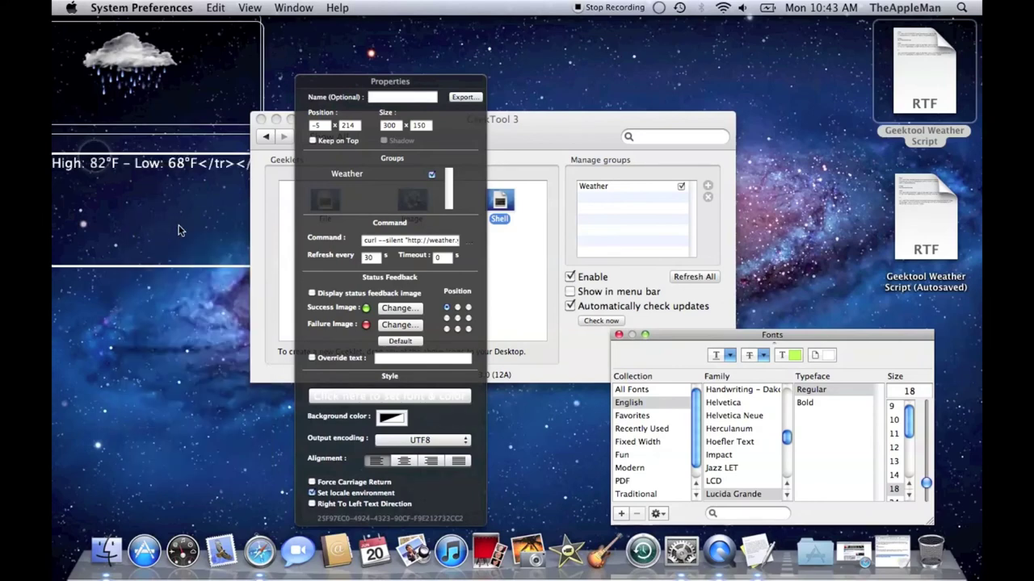
Shrink the temperature geeklet to about 204 x 45, place it under the weather icon at about 21 x 138 and quit System Preferences.
drag(182, 229, 143, 239)
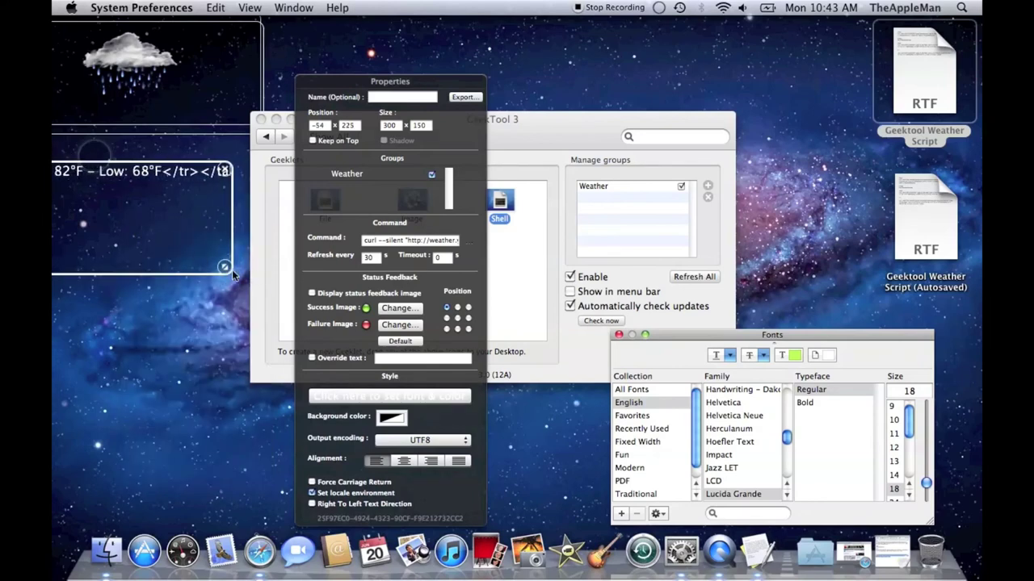
drag(225, 266, 196, 119)
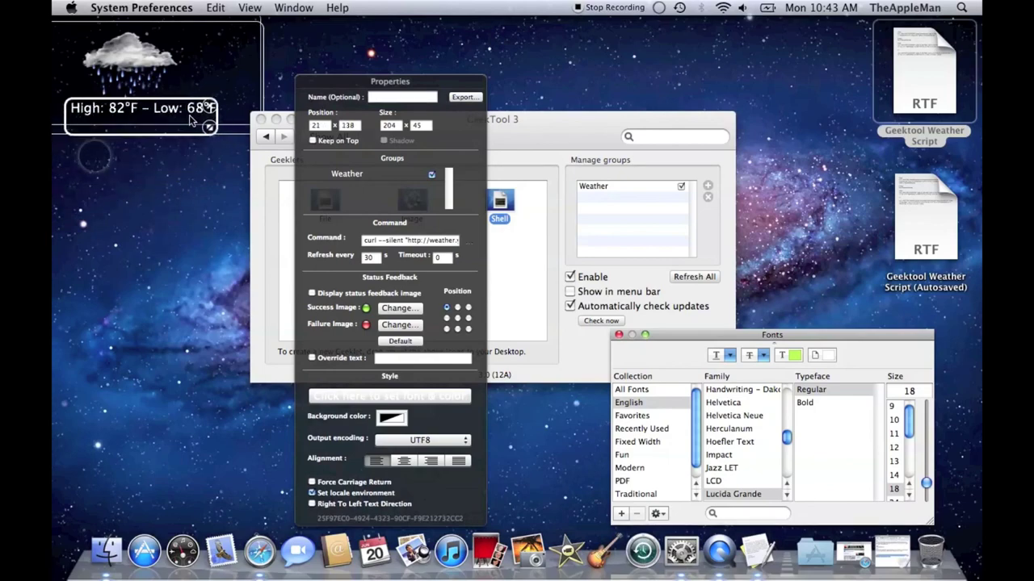
key(super+q)
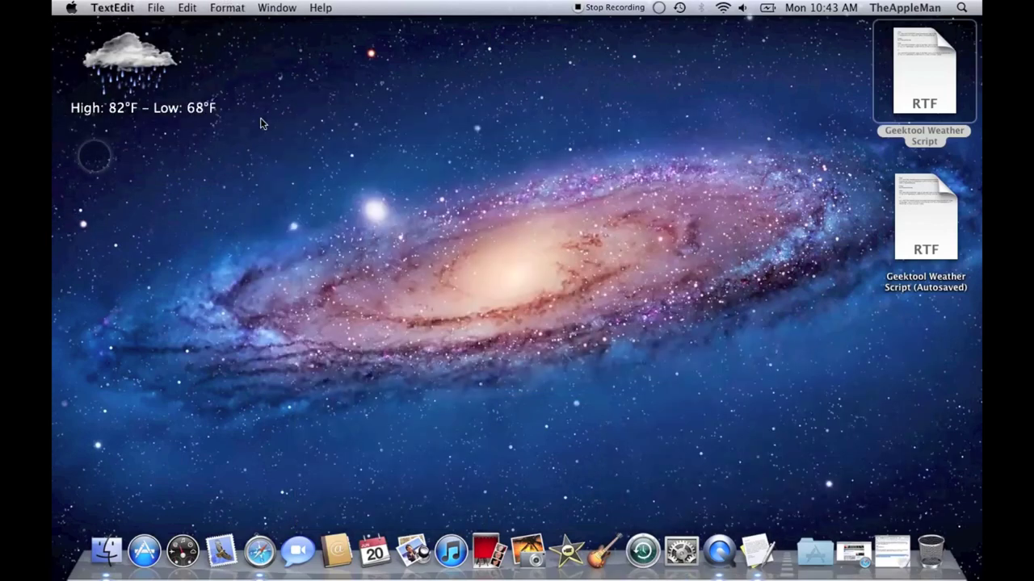